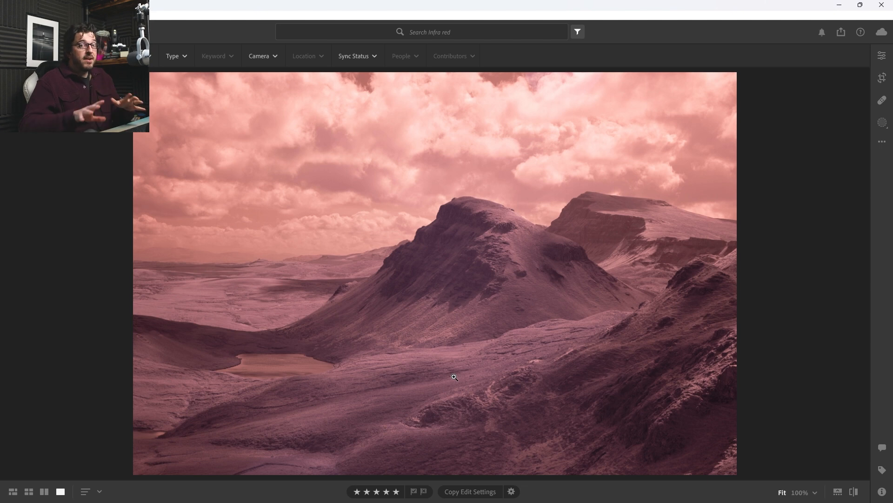
Apply the B&W 03 profile from the B&W profile group to the infrared mountain photo
left_click(882, 56)
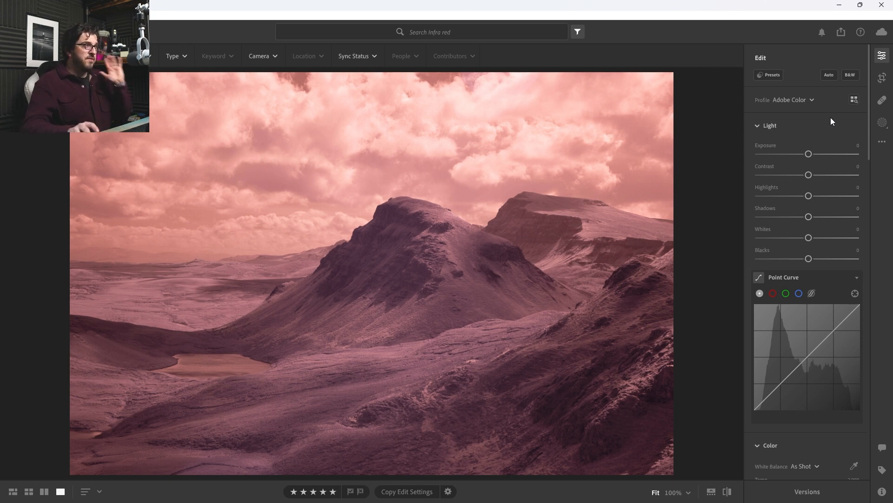
left_click(855, 99)
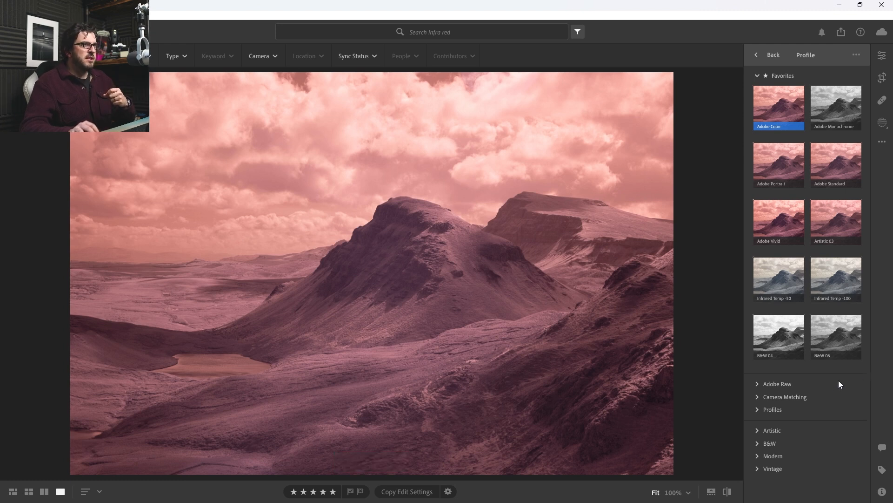
left_click(766, 442)
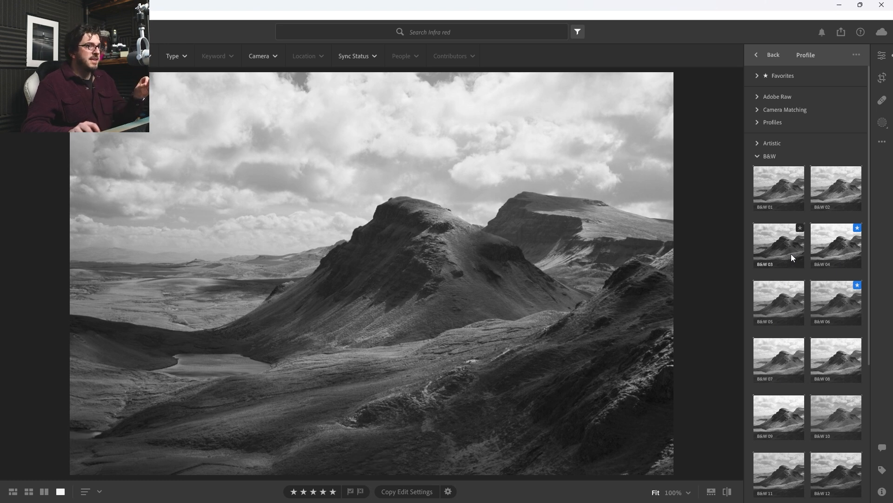
left_click(791, 253)
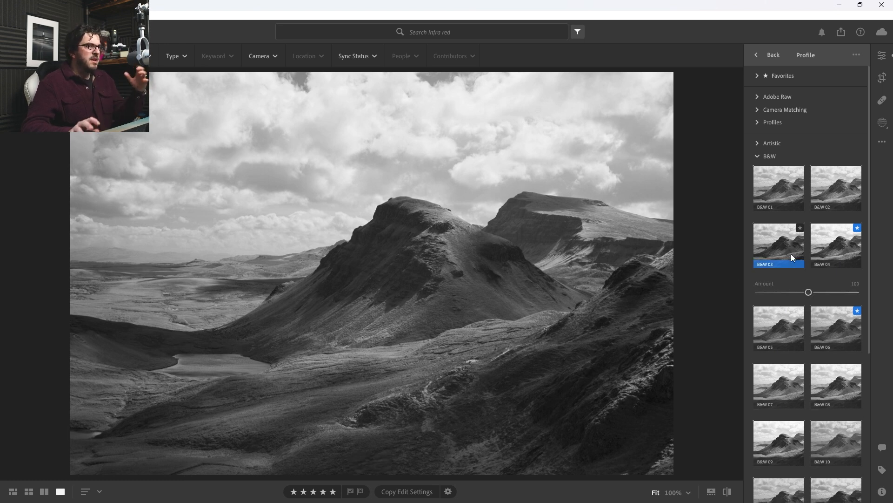
Adjust the photo's overall light with Highlights at -91, Shadows at +32 and Whites at +18
left_click(881, 57)
left_click_drag(781, 216, 763, 218)
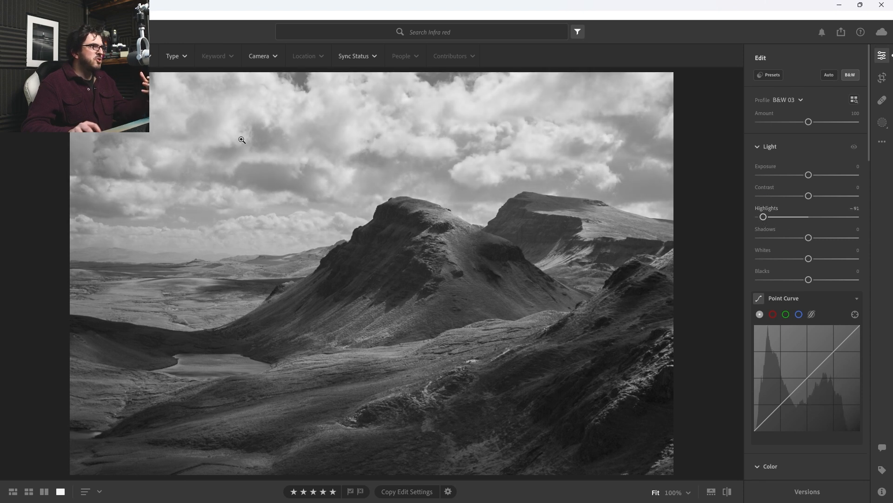
left_click_drag(809, 237, 817, 258)
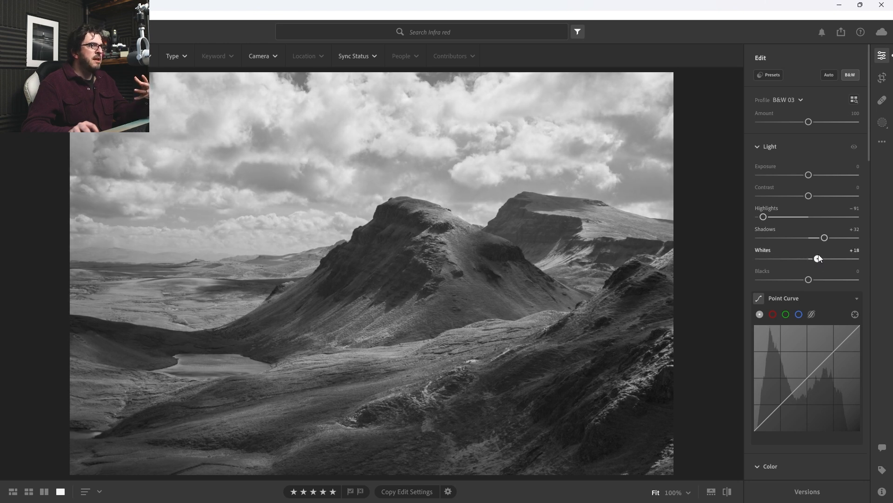
Add a linear gradient mask down over the sky with Exposure -0.72, Clarity +10 and Dehaze +4
left_click(882, 122)
left_click(794, 171)
left_click_drag(304, 78, 309, 273)
left_click_drag(808, 166, 799, 166)
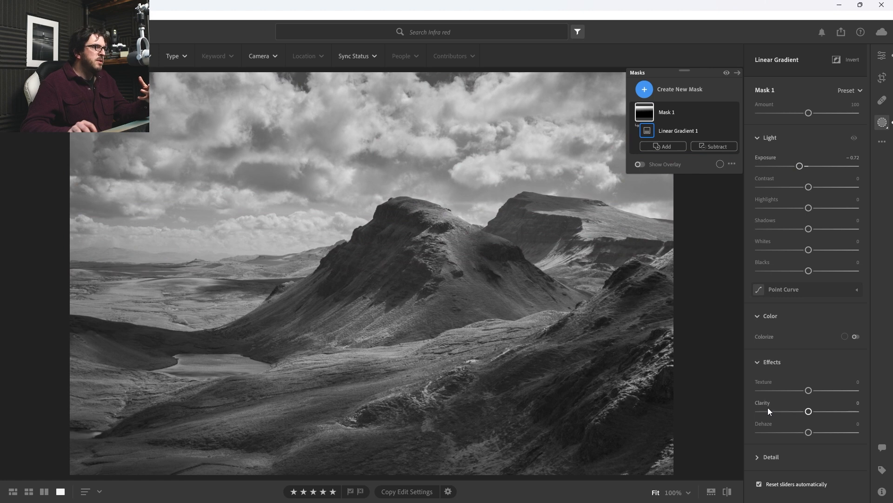
left_click_drag(810, 412, 813, 434)
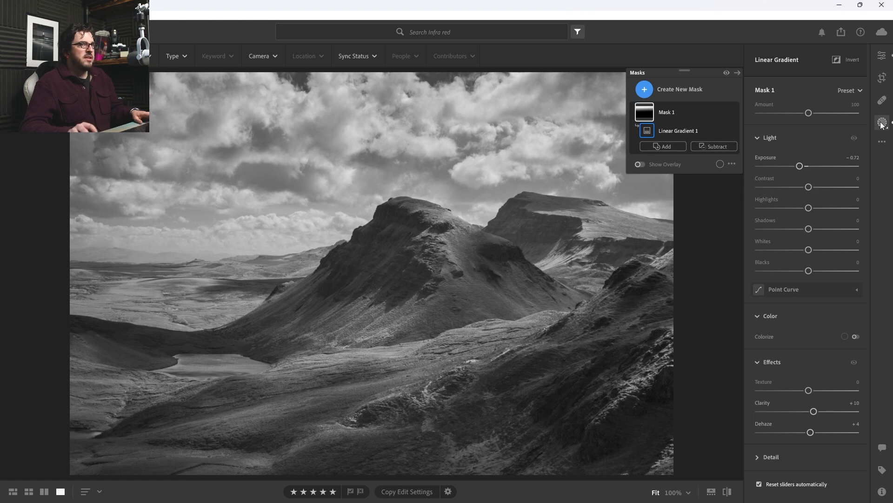
Toggle the sky gradient mask off and on to compare its effect
left_click(733, 113)
left_click(732, 112)
left_click(733, 113)
left_click(733, 113)
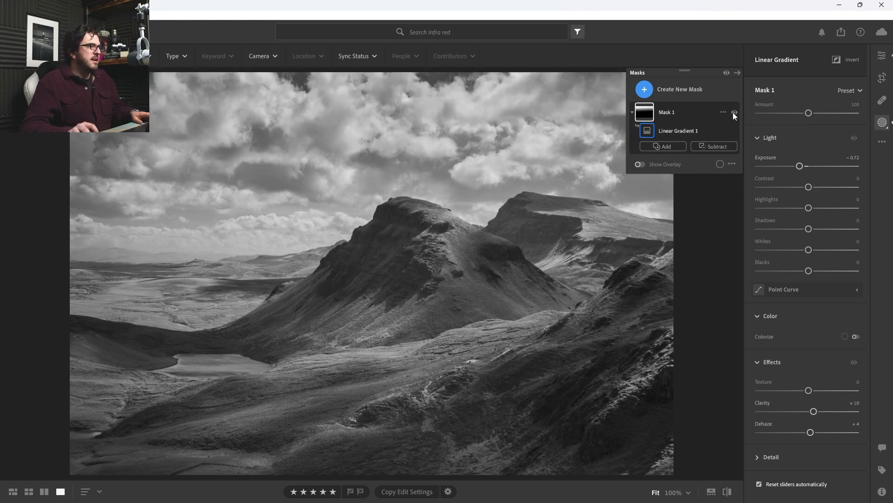
left_click(733, 112)
left_click(732, 113)
left_click(733, 113)
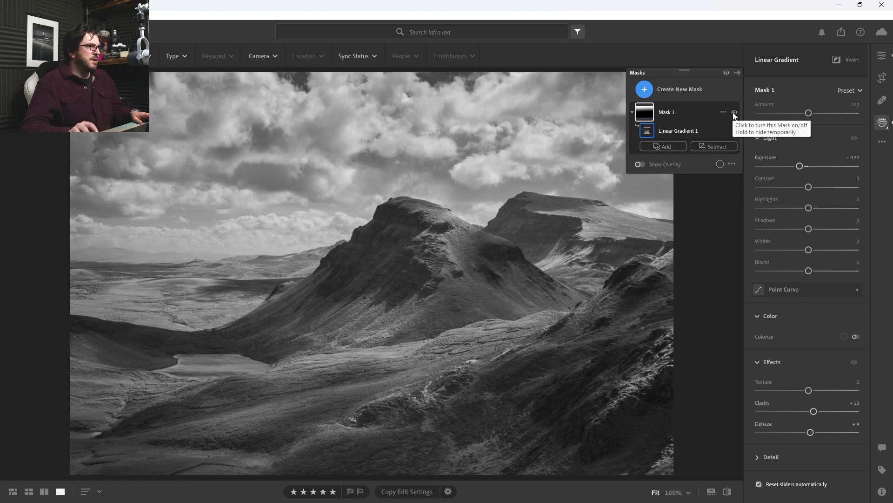
Add a slanted linear gradient mask rising from the lower-right foreground and set its Exposure to -0.64
left_click(645, 89)
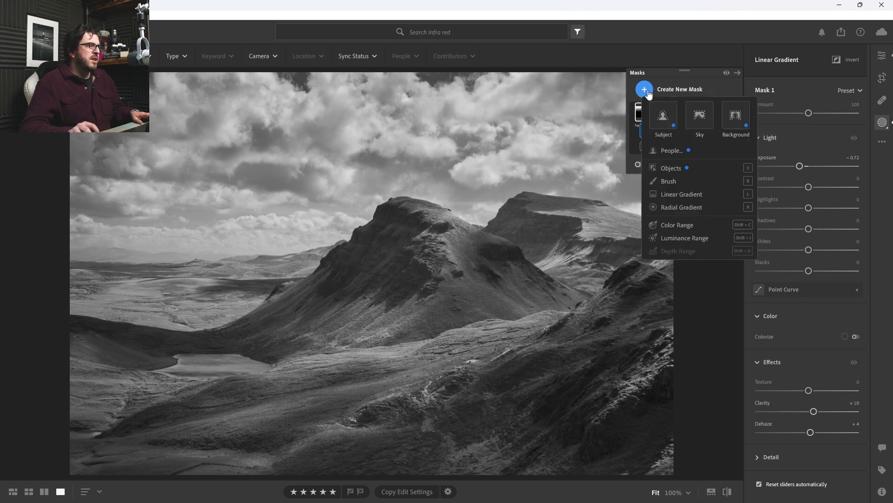
left_click(684, 199)
left_click_drag(612, 449, 550, 223)
left_click_drag(809, 167, 801, 167)
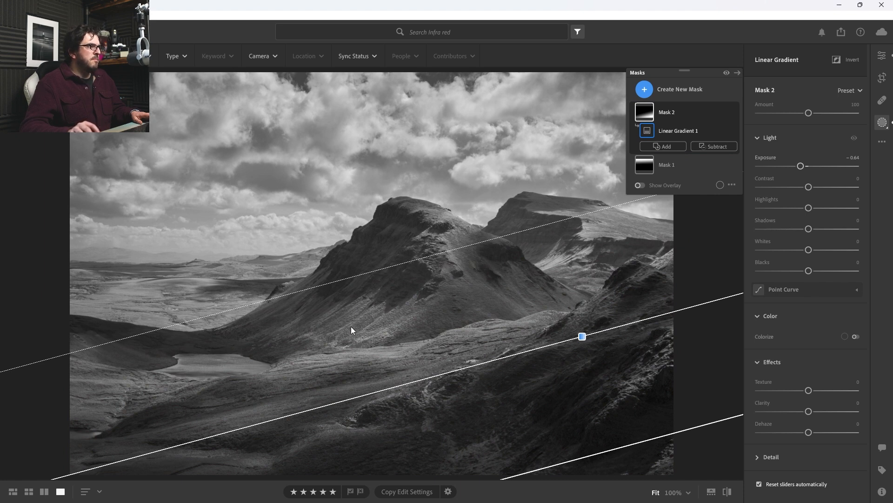
Add a wide, slightly tilted radial gradient mask around the central mountain with Whites +53, Highlights -32 and Contrast +7
left_click(645, 89)
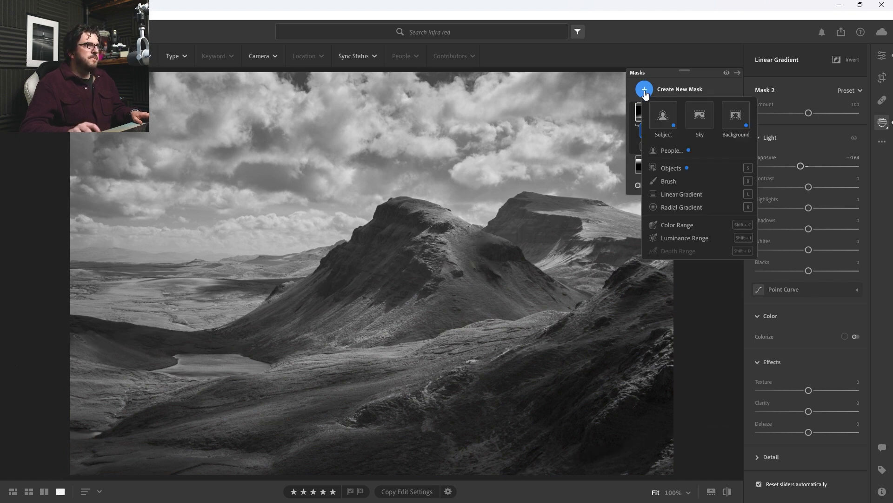
left_click(683, 207)
left_click_drag(395, 306, 715, 173)
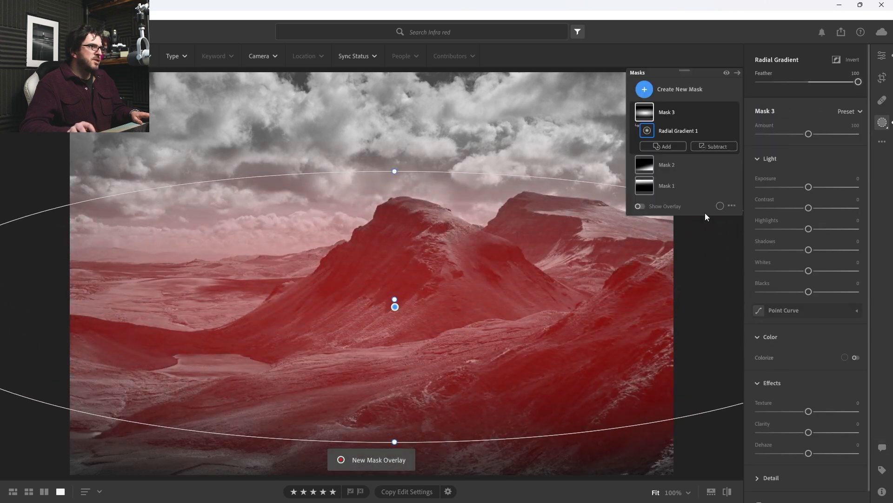
left_click_drag(612, 179, 565, 166)
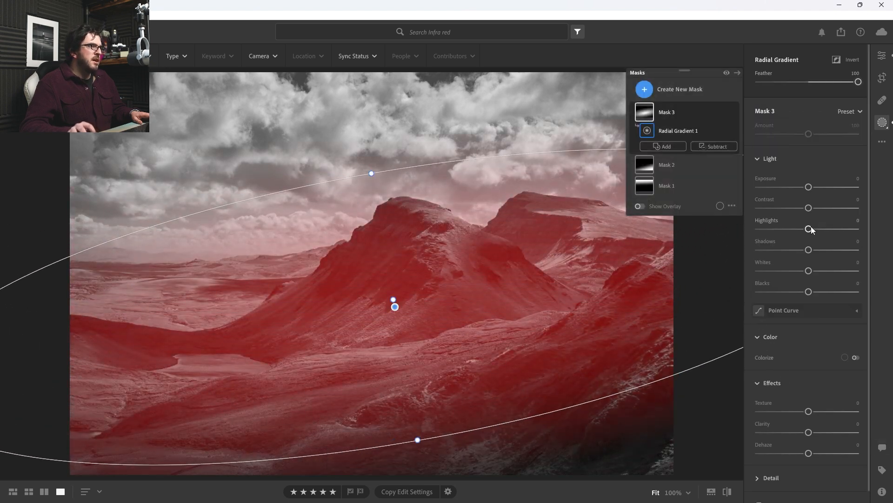
left_click_drag(808, 271, 836, 273)
mouse_move(809, 229)
left_mouse_down()
mouse_move(792, 229)
mouse_move(811, 212)
left_mouse_up()
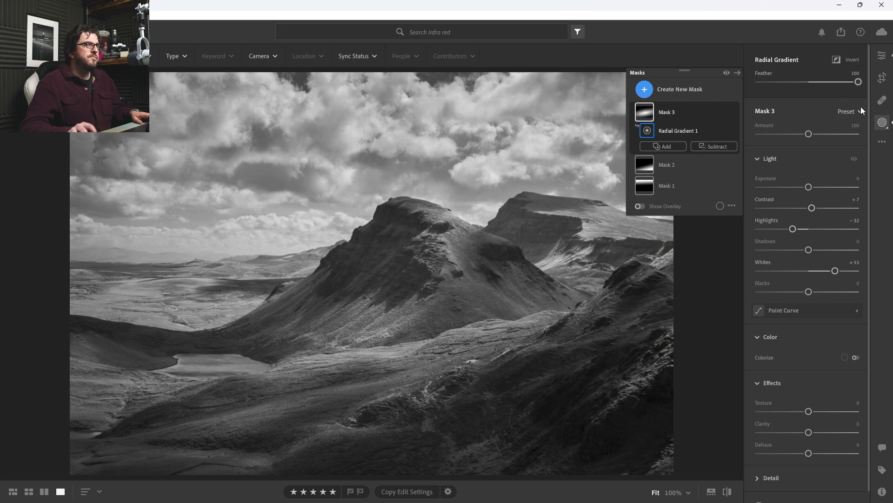
Create a new brush mask with brush size 9, Whites +42 and Highlights +37
left_click(644, 91)
left_click(673, 178)
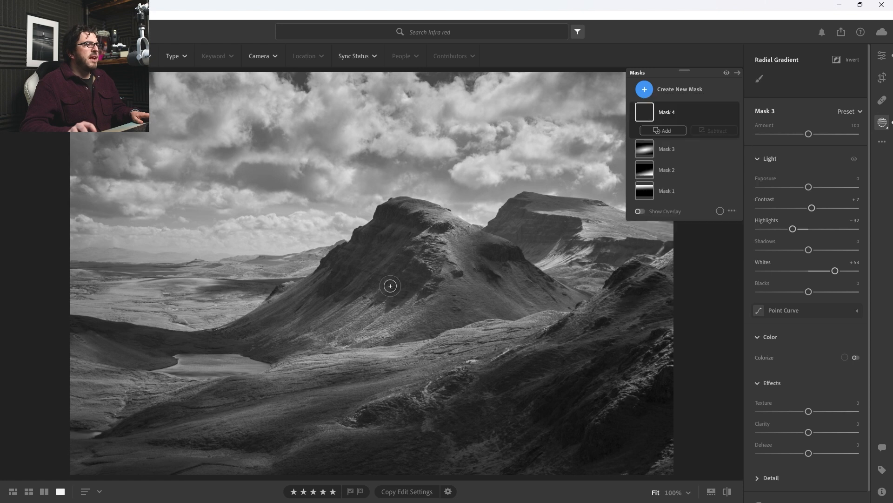
scroll(382, 312, "up", 5)
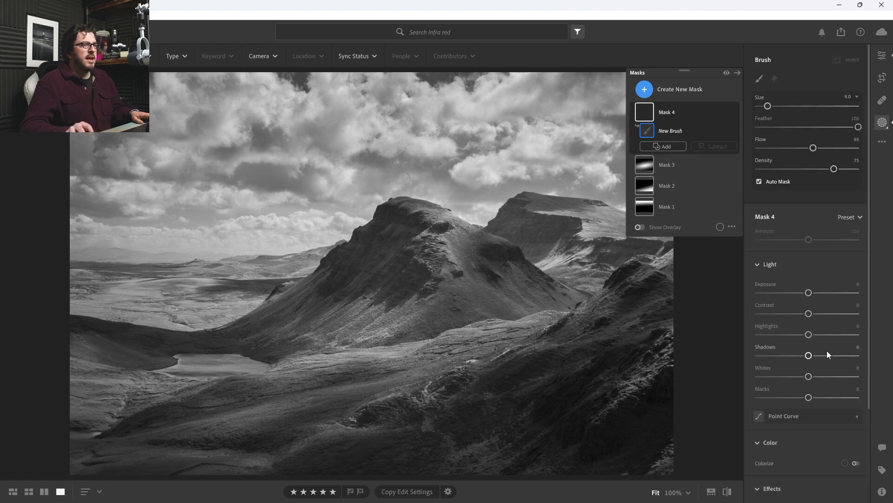
left_click(826, 375)
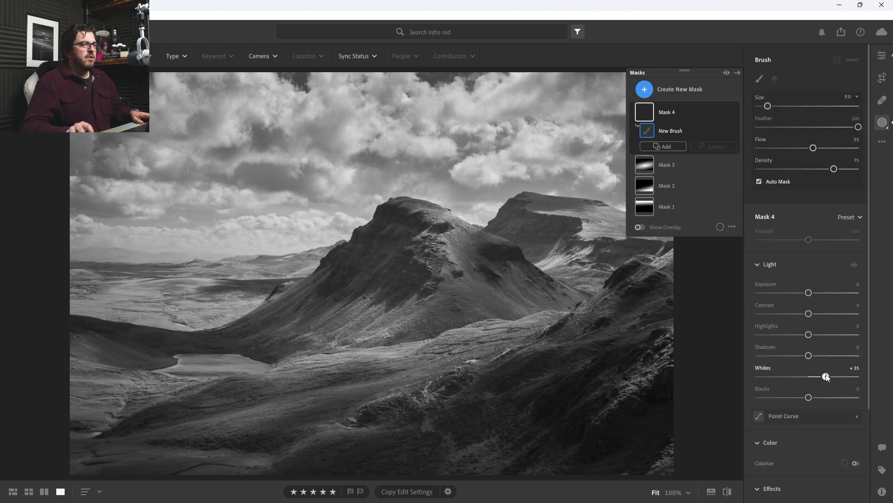
left_click_drag(829, 376, 832, 376)
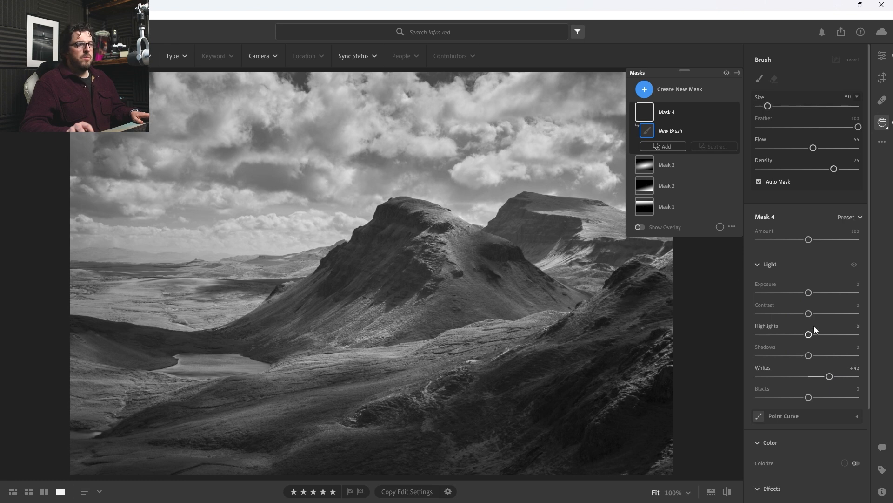
left_click_drag(821, 334, 827, 336)
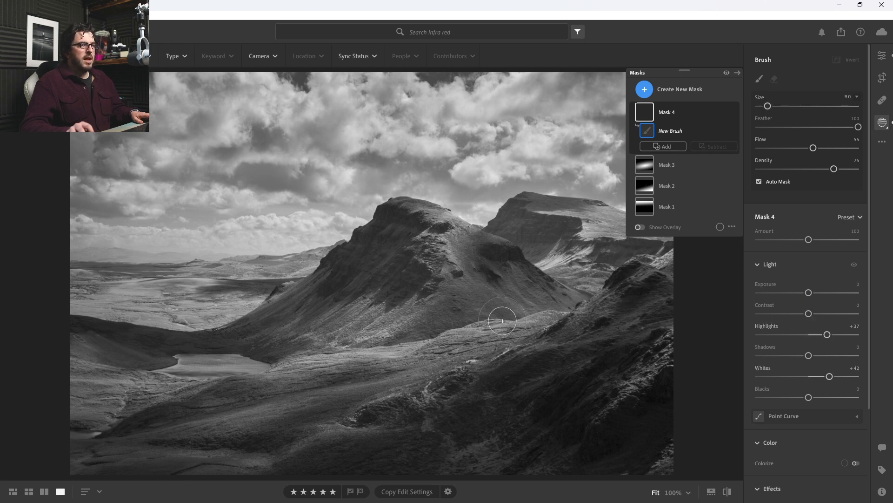
Brush over the sunlit slopes and the ground around the lake, raising the mask's Highlights to +65 and Exposure to +0.32
mouse_move(390, 312)
left_mouse_down()
mouse_move(290, 326)
mouse_move(308, 313)
mouse_move(366, 322)
mouse_move(369, 340)
mouse_move(456, 277)
mouse_move(466, 213)
mouse_move(473, 258)
mouse_move(403, 200)
mouse_move(447, 271)
mouse_move(463, 272)
mouse_move(268, 295)
left_mouse_up()
mouse_move(235, 375)
left_mouse_down()
mouse_move(207, 359)
mouse_move(188, 367)
mouse_move(367, 359)
mouse_move(334, 352)
mouse_move(421, 344)
mouse_move(488, 368)
mouse_move(455, 348)
mouse_move(518, 326)
mouse_move(506, 324)
mouse_move(528, 298)
mouse_move(460, 261)
mouse_move(456, 270)
mouse_move(452, 245)
mouse_move(410, 212)
mouse_move(476, 301)
mouse_move(570, 297)
mouse_move(561, 253)
mouse_move(527, 228)
mouse_move(600, 235)
mouse_move(574, 257)
mouse_move(620, 226)
mouse_move(610, 225)
mouse_move(619, 248)
mouse_move(662, 286)
mouse_move(513, 388)
mouse_move(465, 368)
mouse_move(397, 375)
mouse_move(341, 324)
mouse_move(293, 316)
mouse_move(483, 314)
mouse_move(436, 248)
mouse_move(514, 287)
mouse_move(561, 296)
mouse_move(438, 357)
mouse_move(400, 325)
left_mouse_up()
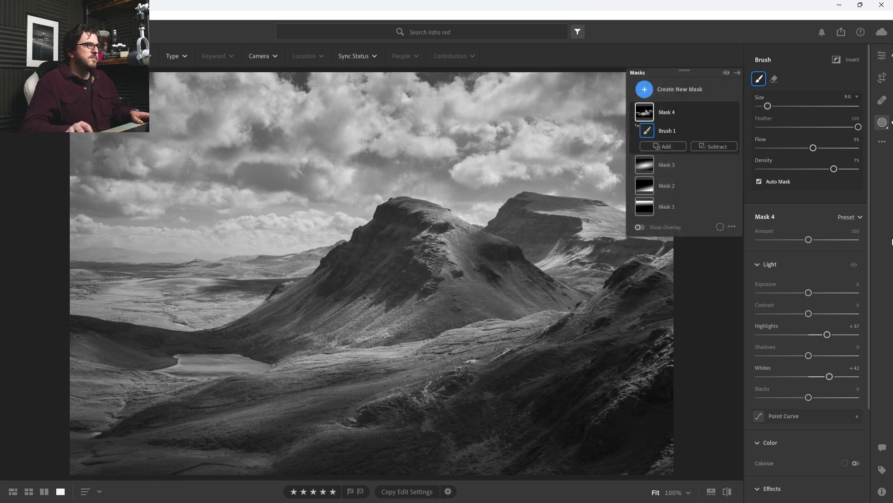
mouse_move(827, 335)
left_mouse_down()
mouse_move(853, 335)
mouse_move(840, 335)
left_mouse_up()
left_click_drag(810, 292, 816, 292)
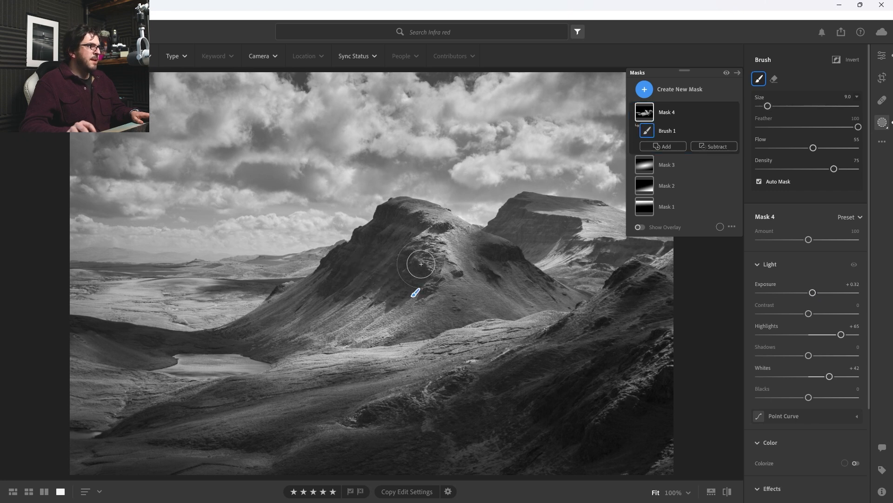
mouse_move(435, 255)
left_mouse_down()
mouse_move(481, 322)
mouse_move(239, 330)
left_mouse_up()
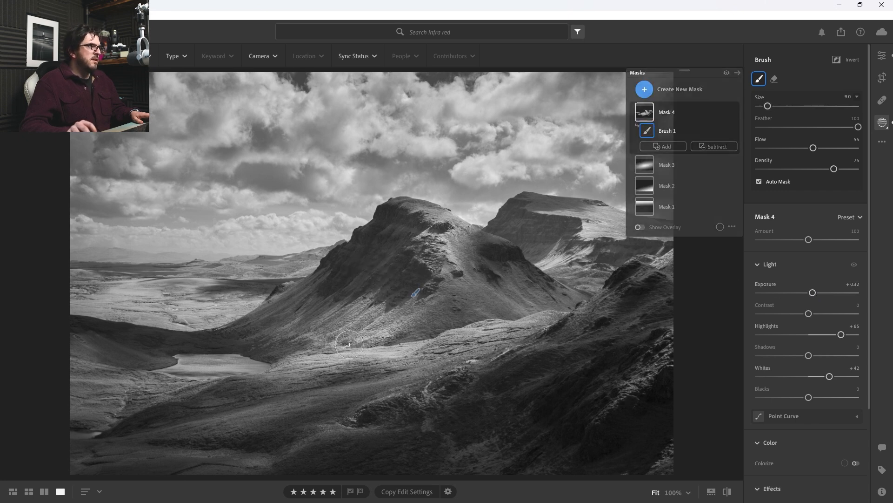
Close the masking tools and compare the black-and-white edit with the original photo
left_click(882, 130)
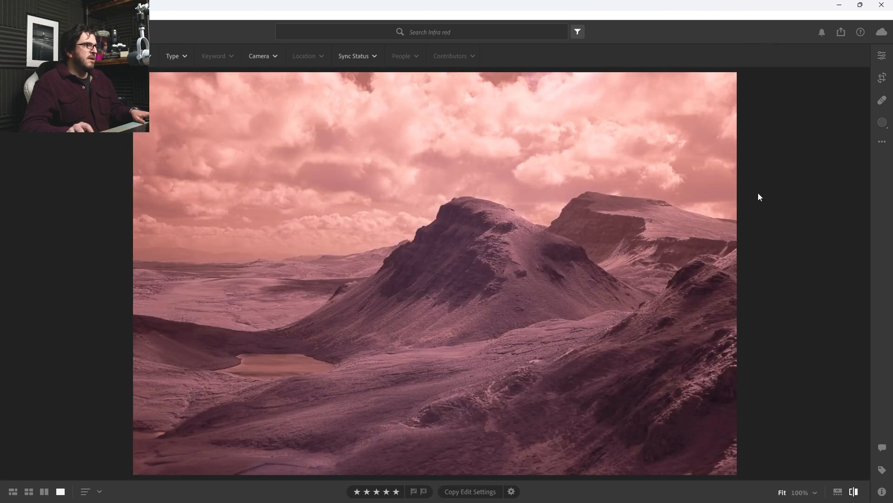
key("backslash")
key("backslash")
key("backslash")
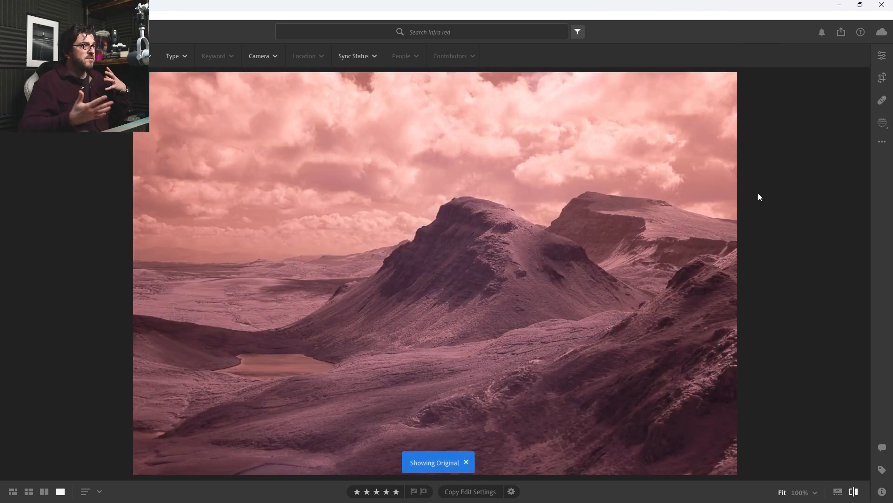
key("backslash")
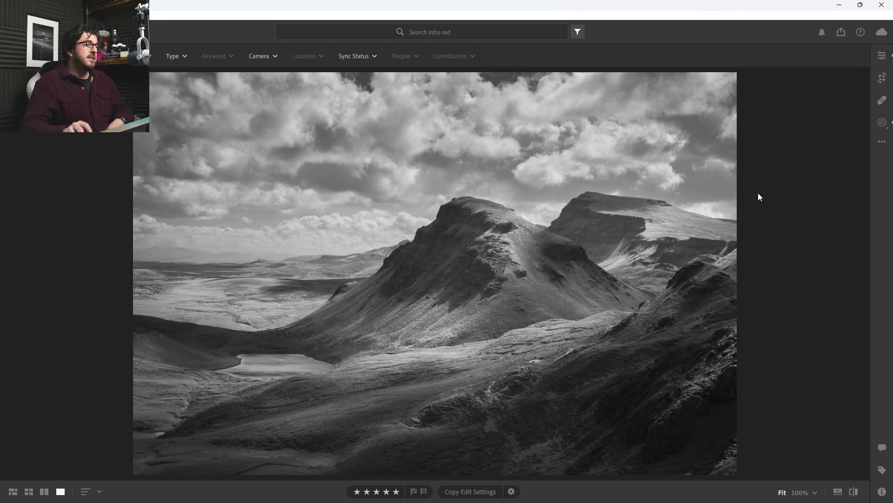
Create another brush mask with brush size 10, Shadows +32 and Clarity +37
left_click(881, 123)
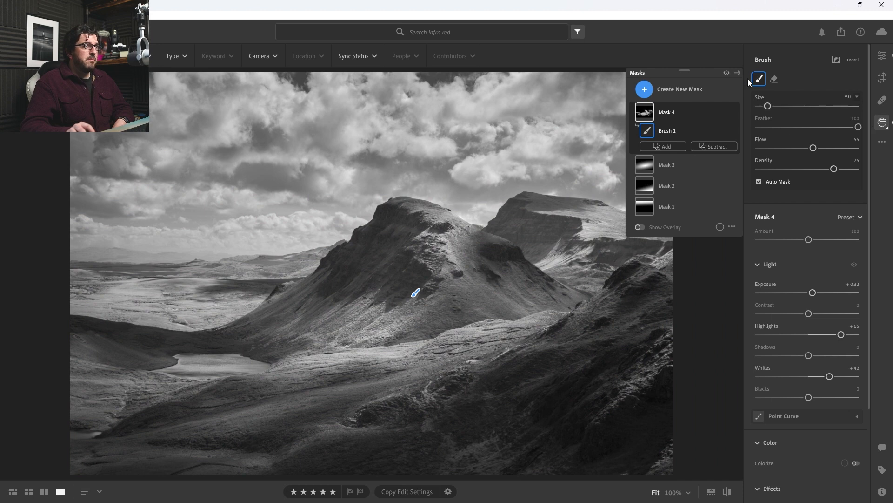
left_click(644, 90)
left_click(676, 177)
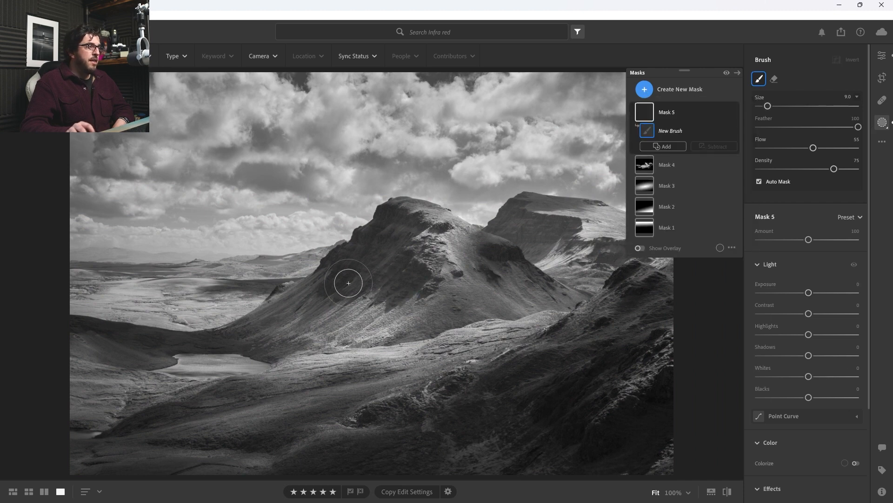
key("o")
scroll(368, 277, "up", 1)
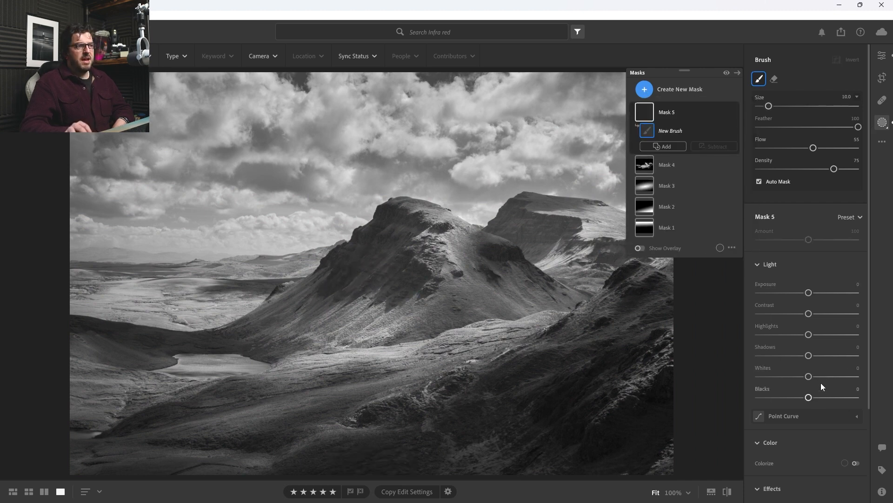
left_click_drag(816, 357, 827, 358)
scroll(841, 403, "down", 3)
mouse_move(808, 462)
left_mouse_down()
mouse_move(837, 463)
mouse_move(827, 463)
left_mouse_up()
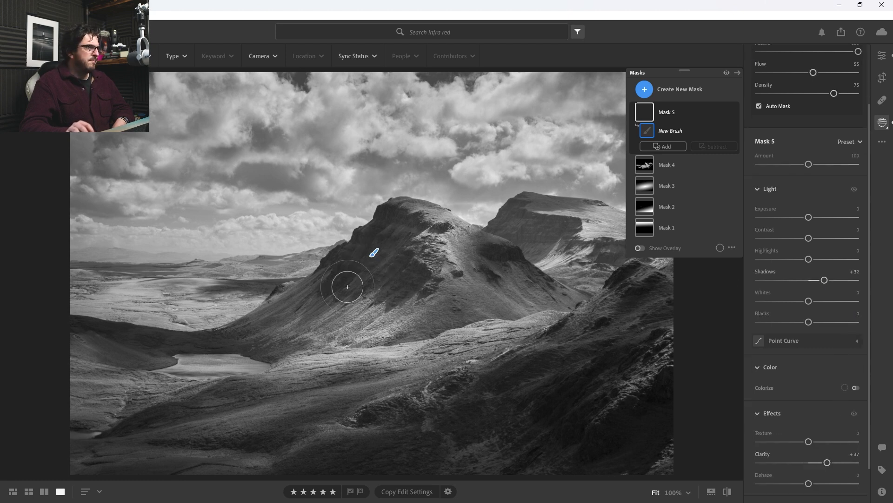
Brush over the shaded face of the central mountain and set the mask's Whites to +45 and Dehaze to +18
mouse_move(405, 236)
left_mouse_down()
mouse_move(339, 273)
mouse_move(418, 243)
mouse_move(422, 272)
mouse_move(398, 299)
mouse_move(393, 285)
mouse_move(425, 255)
mouse_move(357, 275)
mouse_move(400, 251)
mouse_move(362, 244)
mouse_move(322, 266)
mouse_move(312, 299)
left_mouse_up()
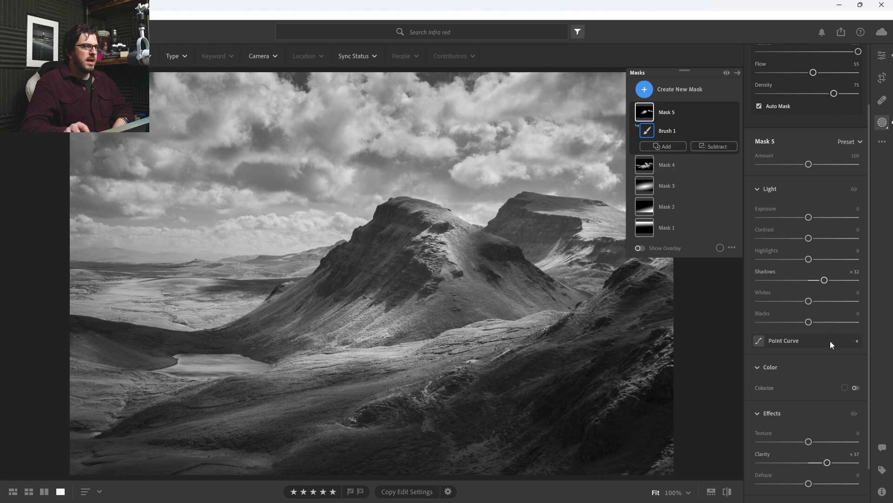
left_click_drag(808, 302, 831, 301)
scroll(826, 347, "down", 2)
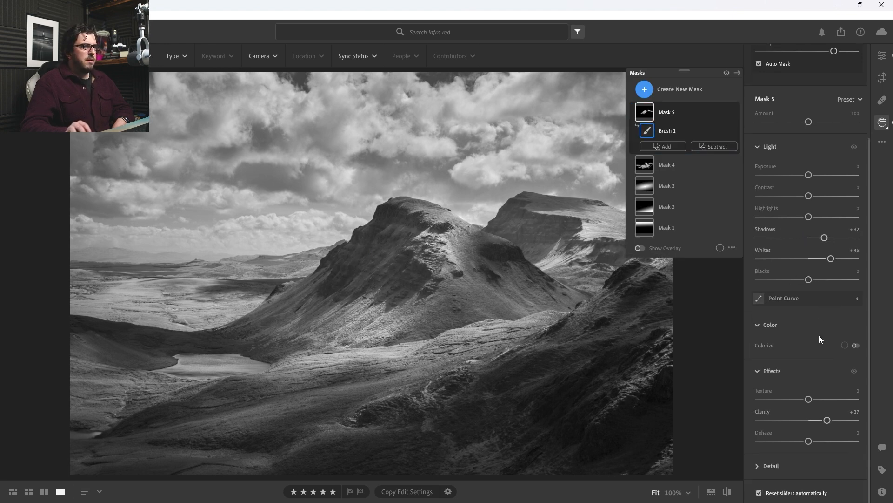
left_click_drag(809, 441, 815, 444)
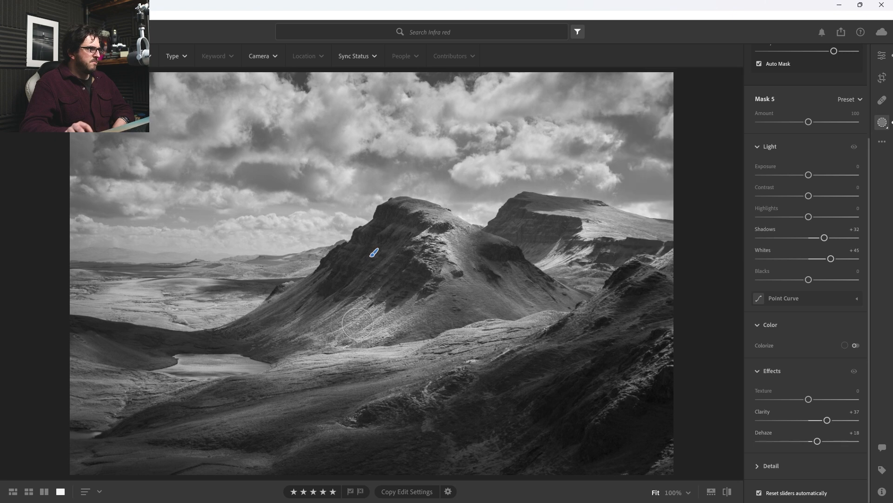
Leave masking and compare the finished brush adjustments against the original photo
left_click(882, 123)
key("backslash")
key("backslash")
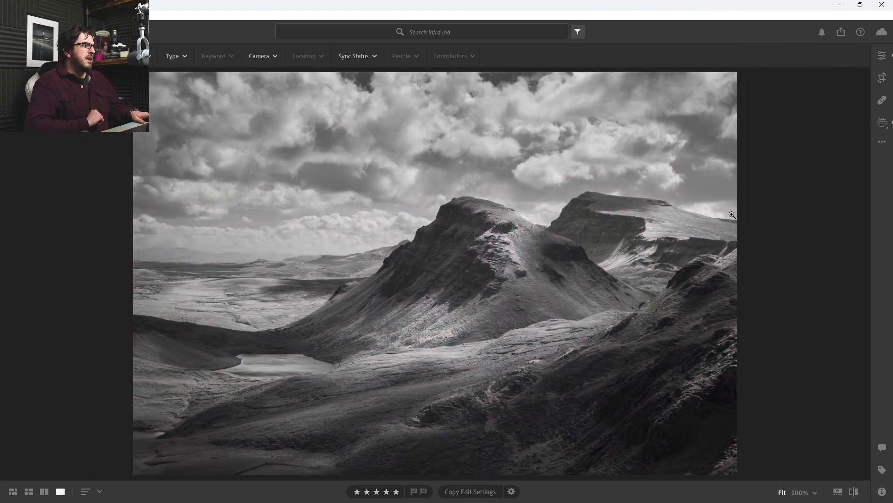